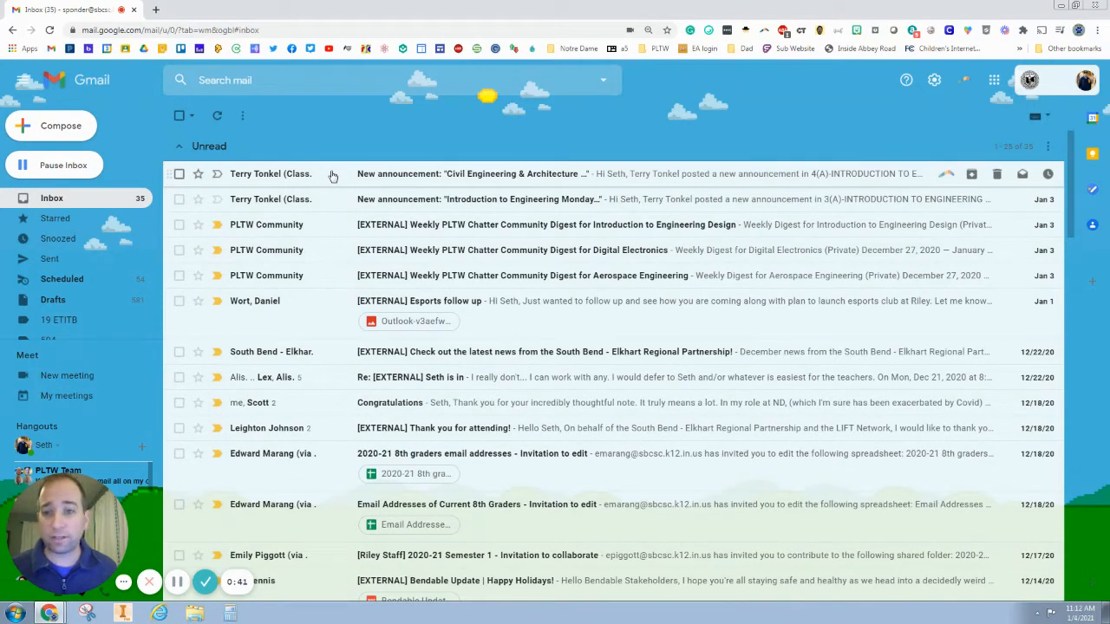
Step: Open the Google Classroom announcement about Civil Engineering & Architecture and start a filter for messages like it
click(332, 176)
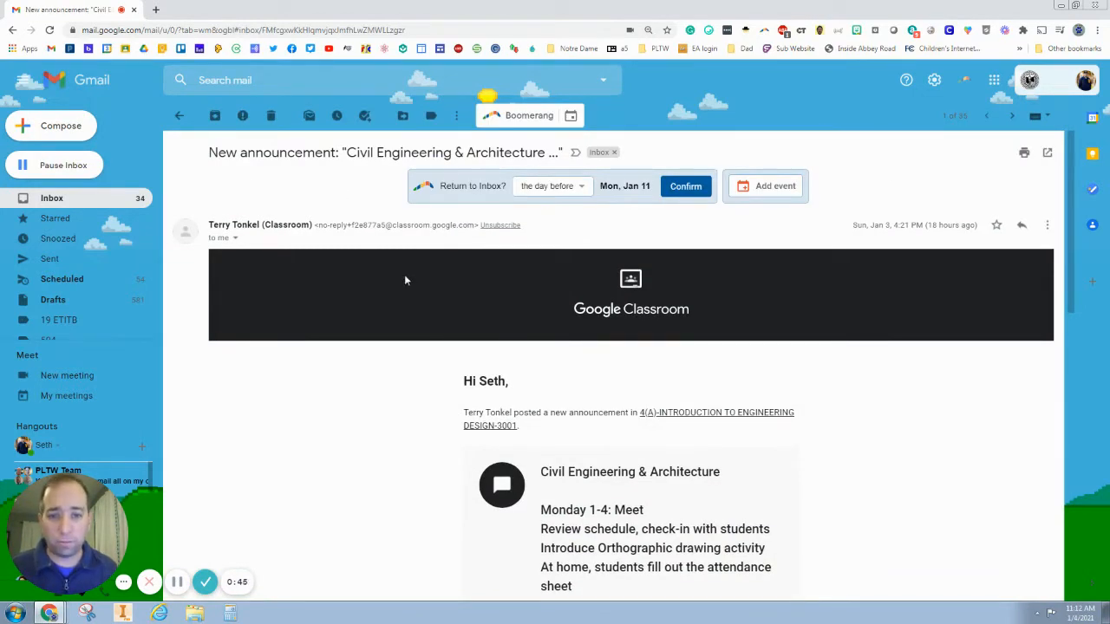
scroll(391, 299, down, 2)
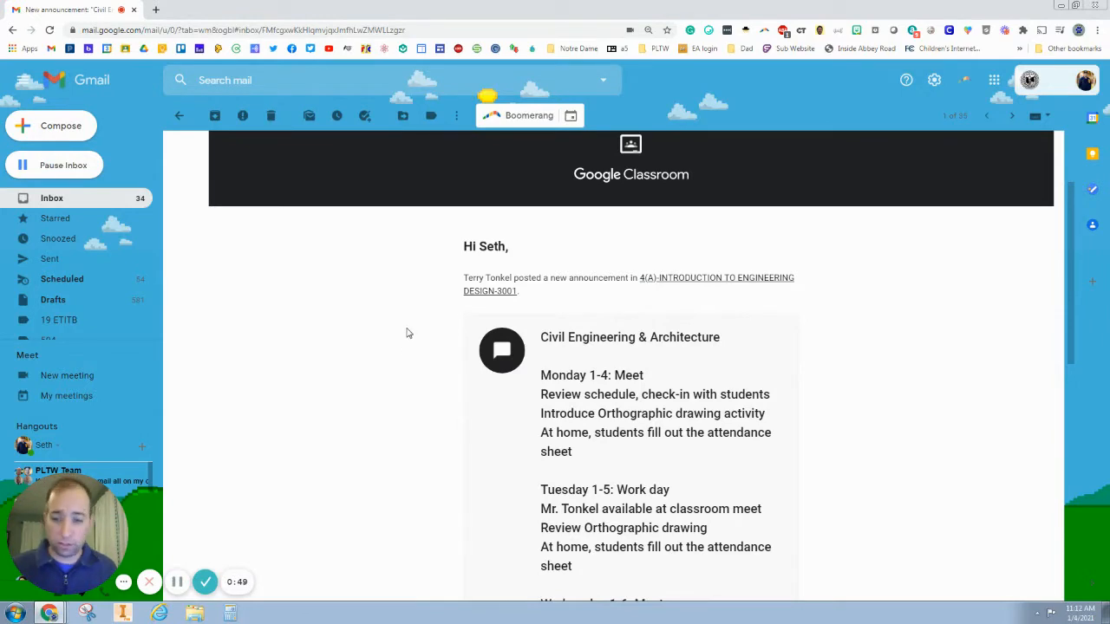
scroll(408, 333, up, 2)
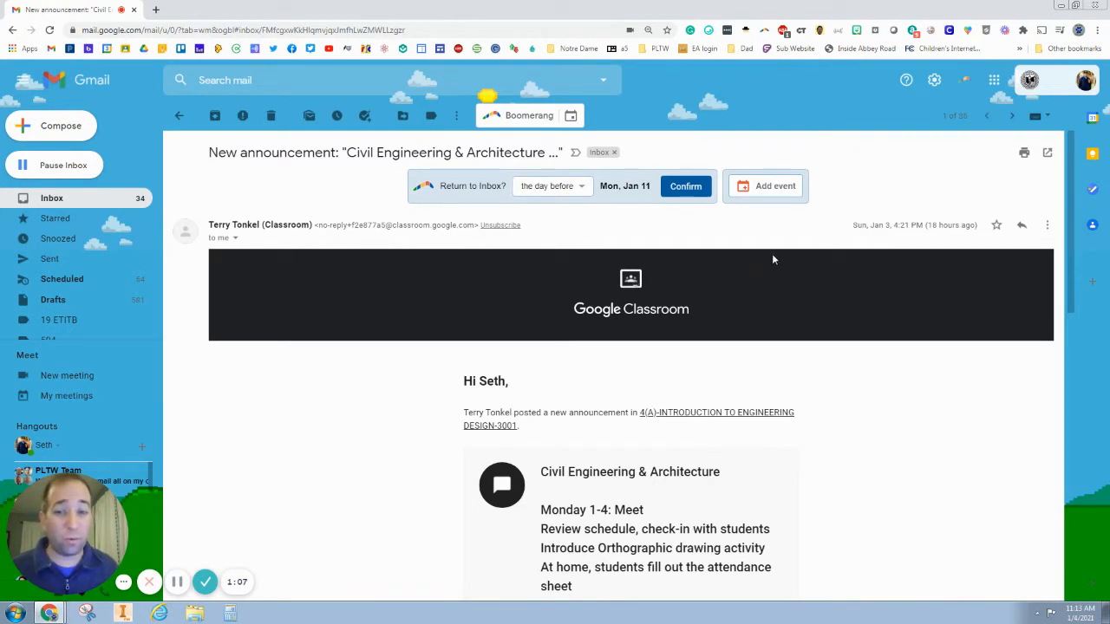
click(1047, 228)
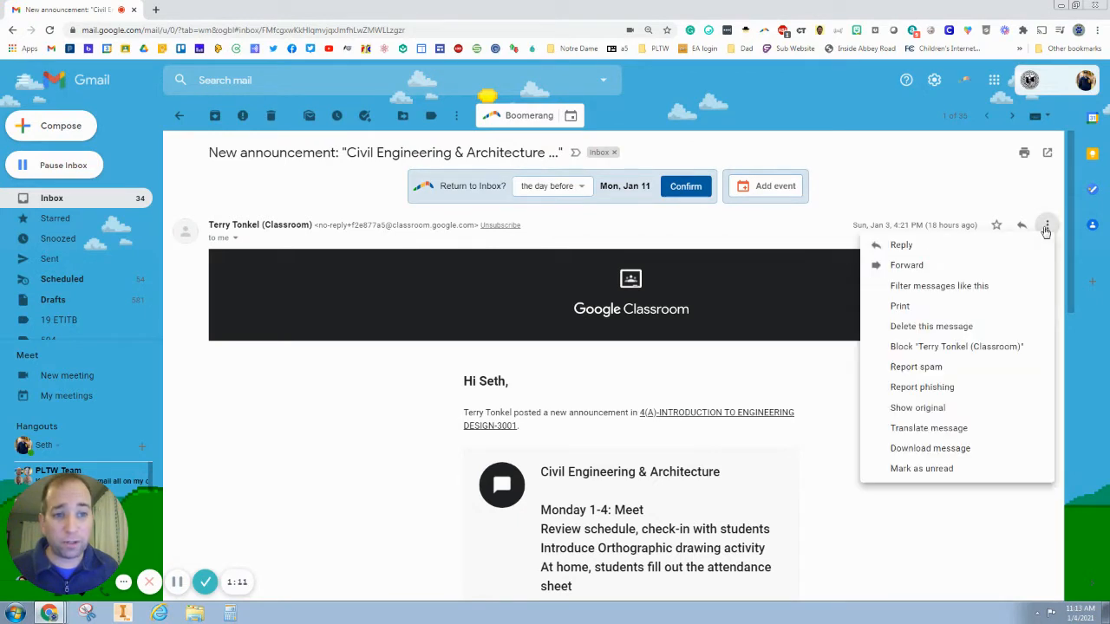
click(961, 286)
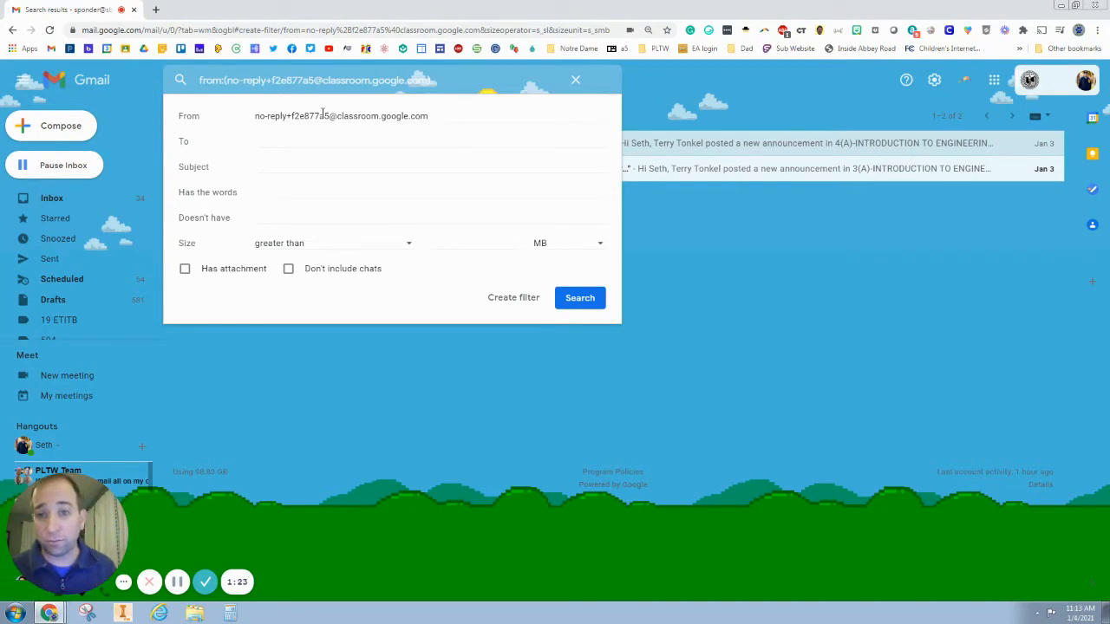
click(329, 115)
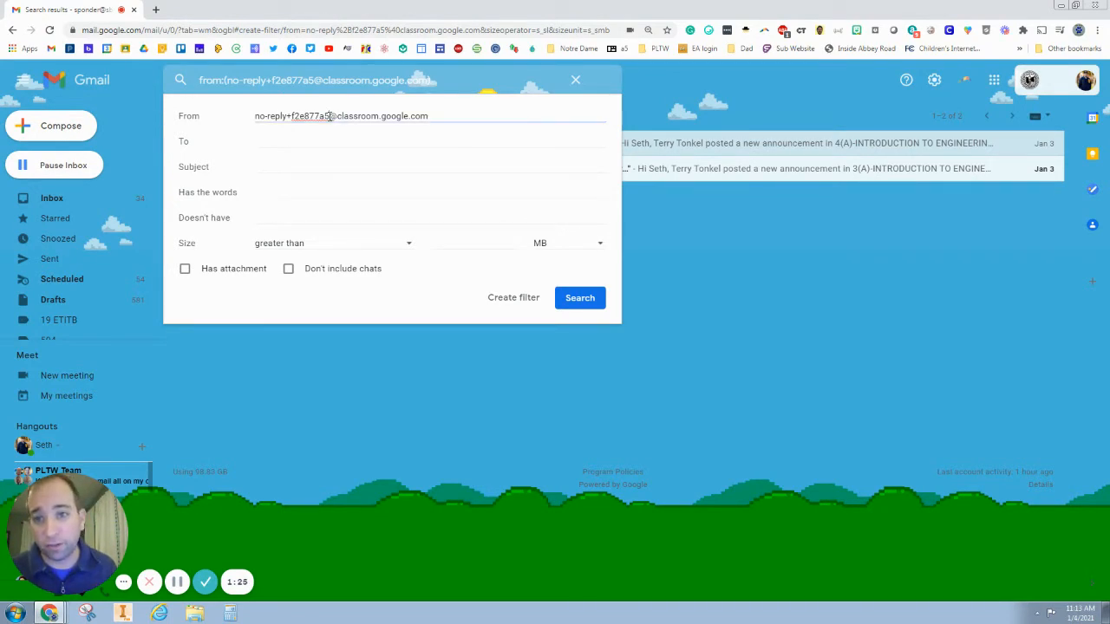
drag(330, 115, 248, 124)
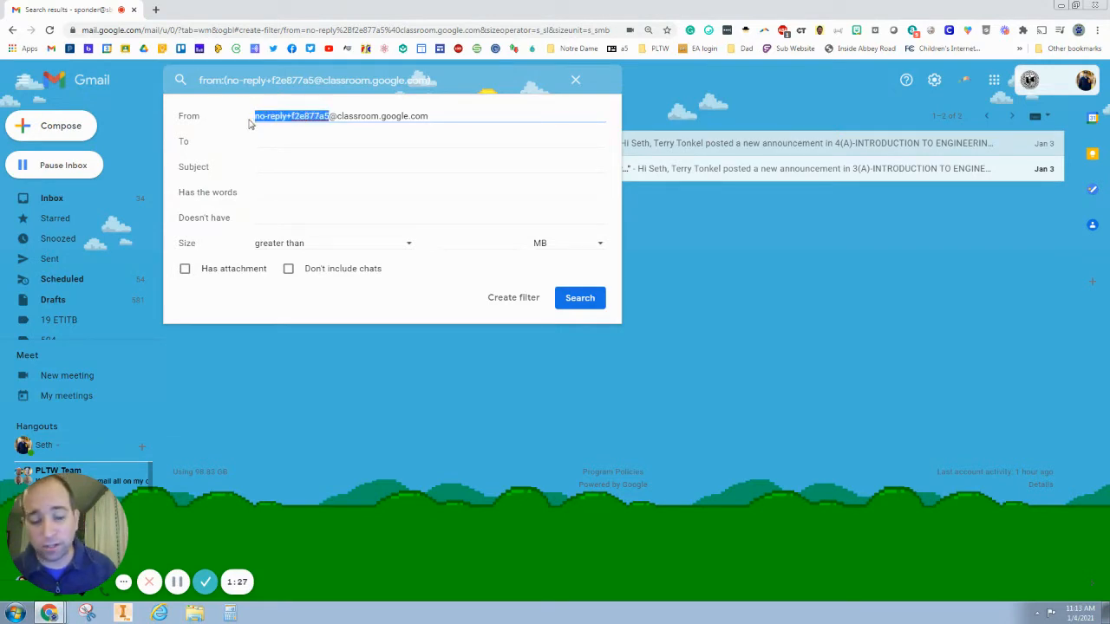
key(BackSpace)
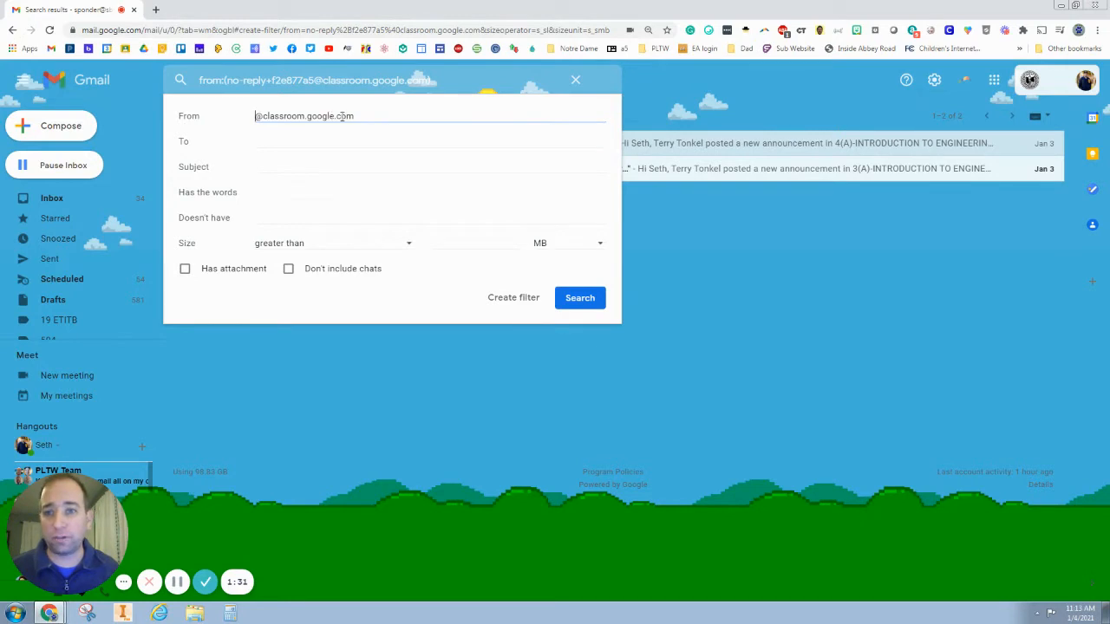
click(280, 169)
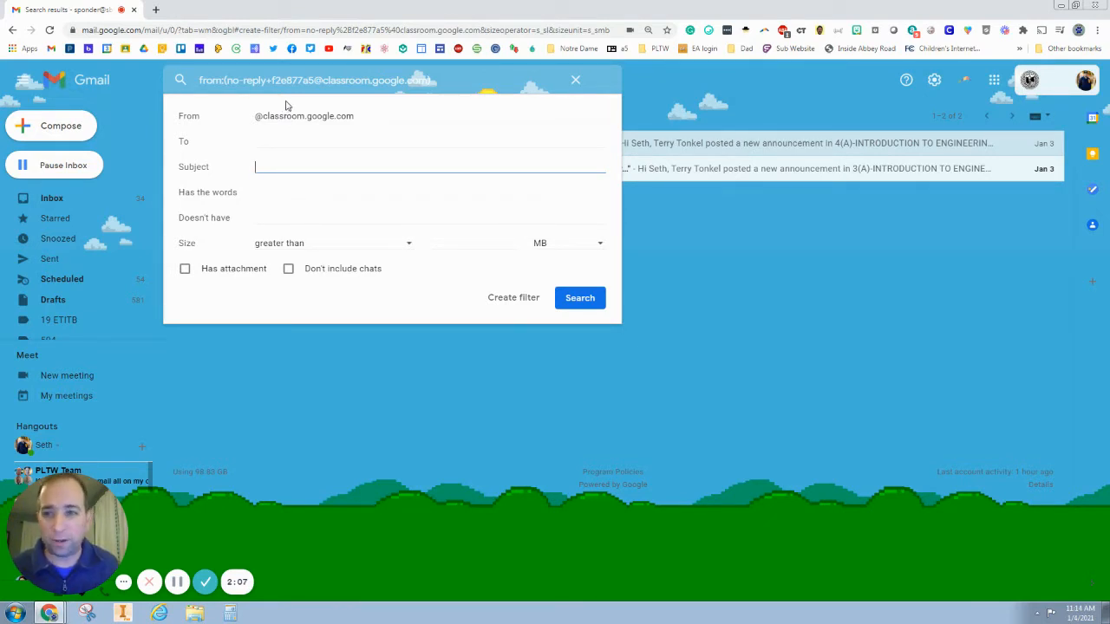
Step: Continue to the filter's actions and have matching messages skip the inbox and be marked as read
click(520, 300)
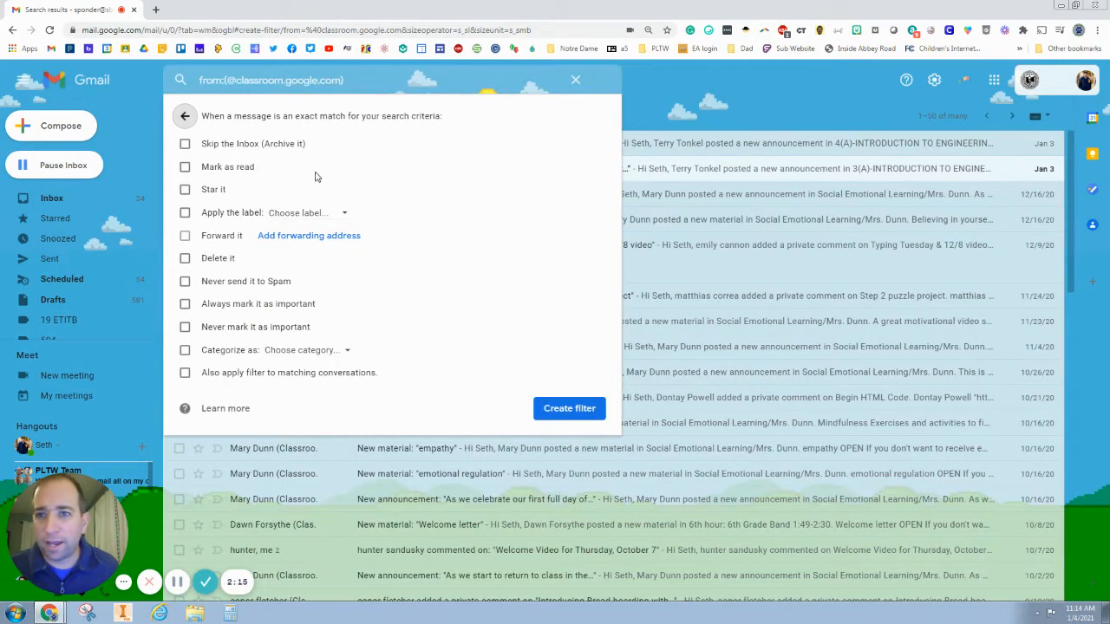
click(185, 143)
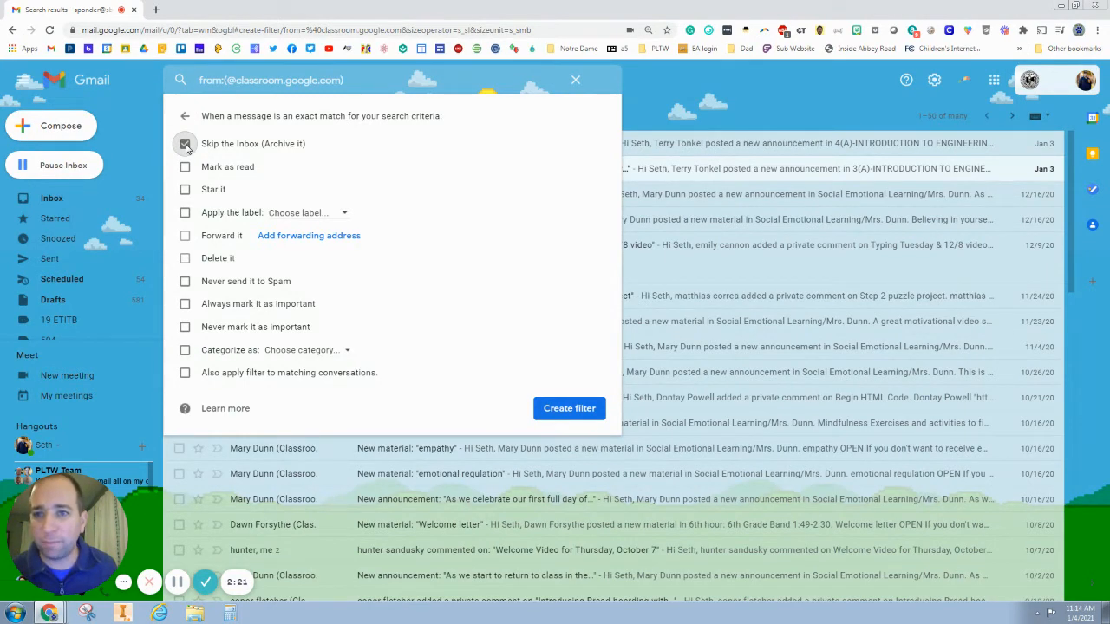
click(184, 167)
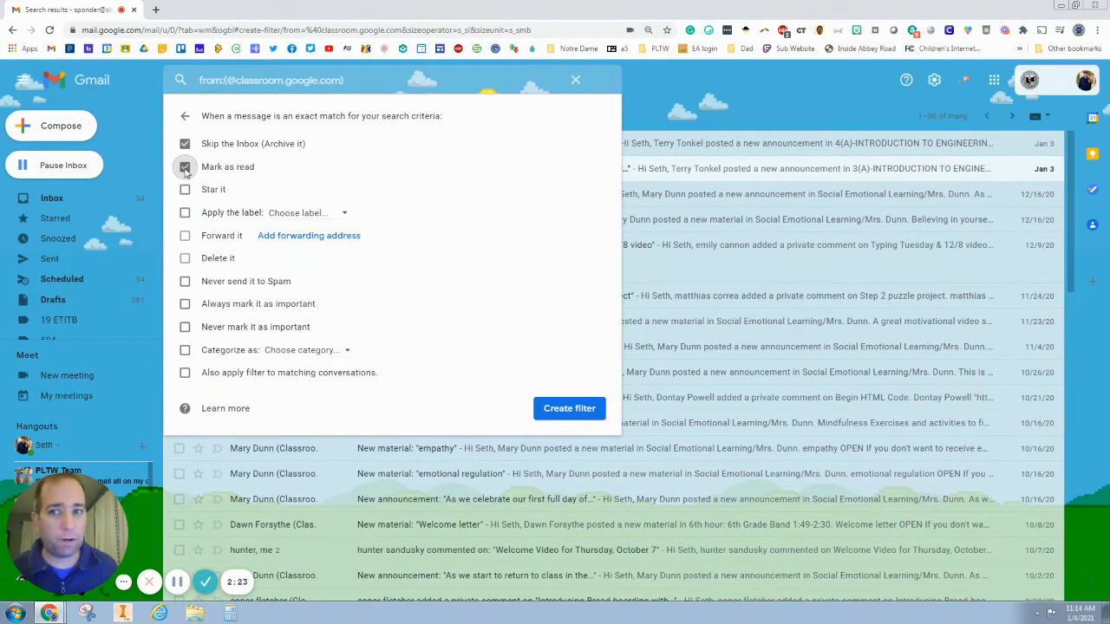
Step: Have the filter apply a new label named Google Classroom
click(185, 214)
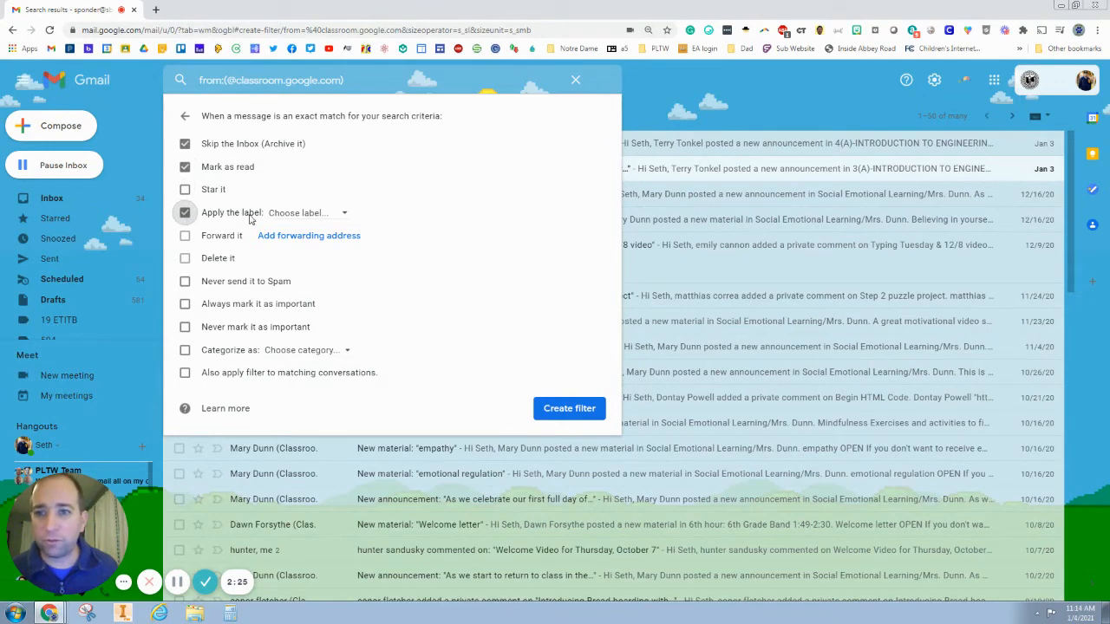
click(346, 214)
click(383, 237)
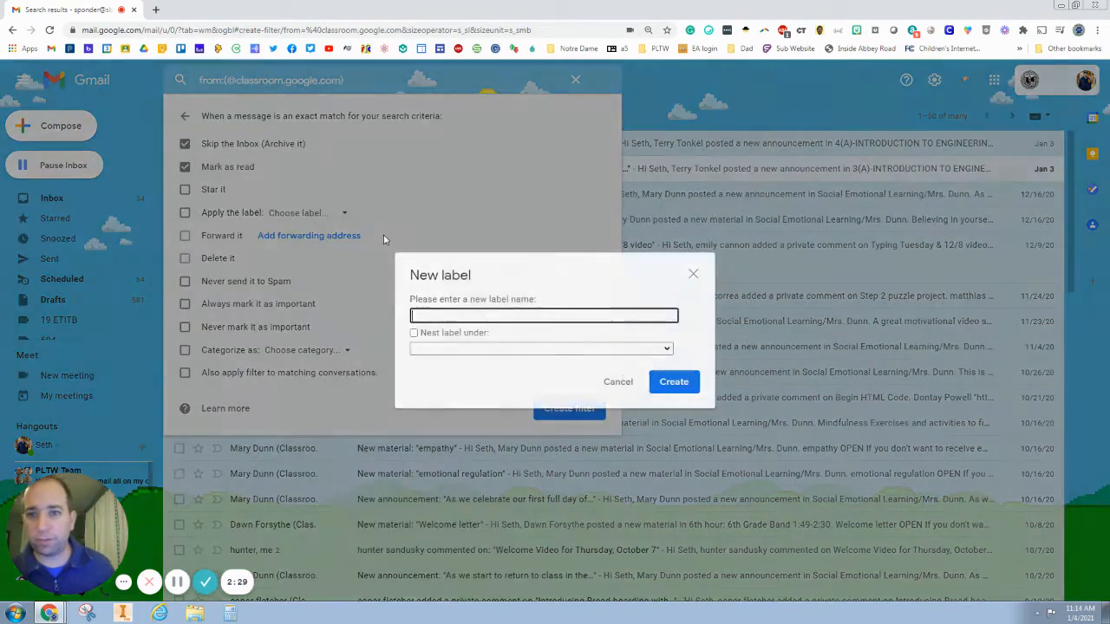
text(Gog)
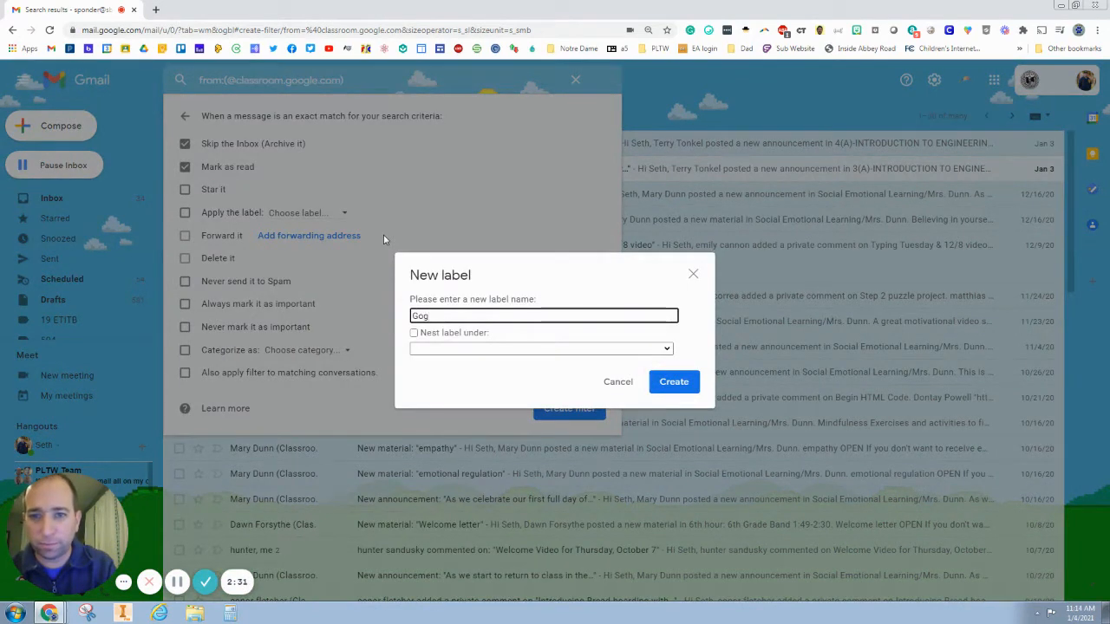
key(BackSpace)
text(ogle Classroo)
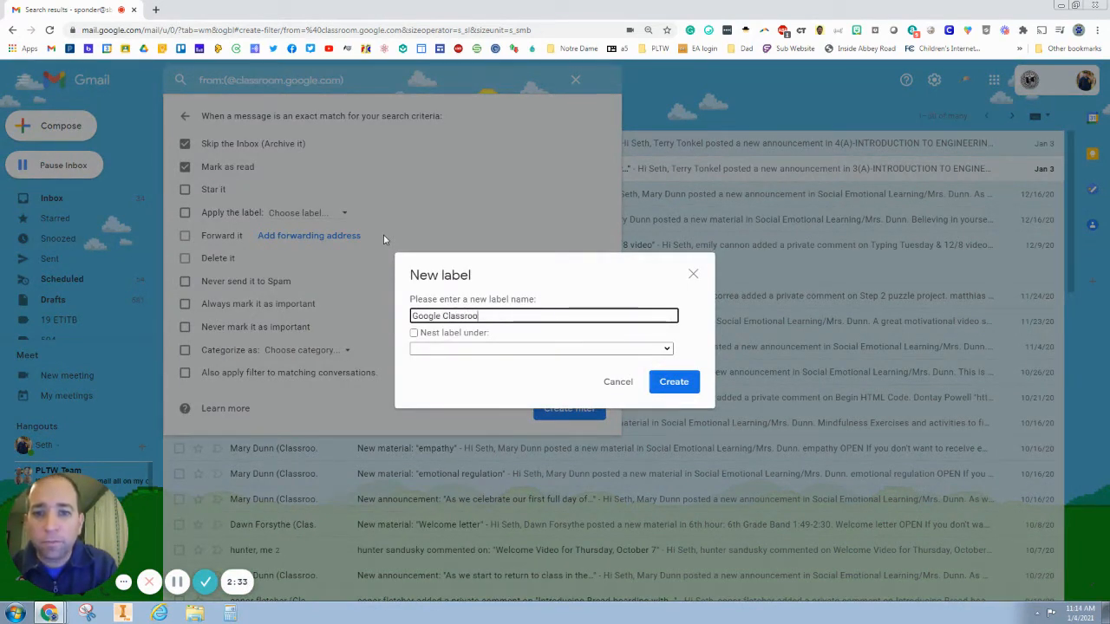
text(m)
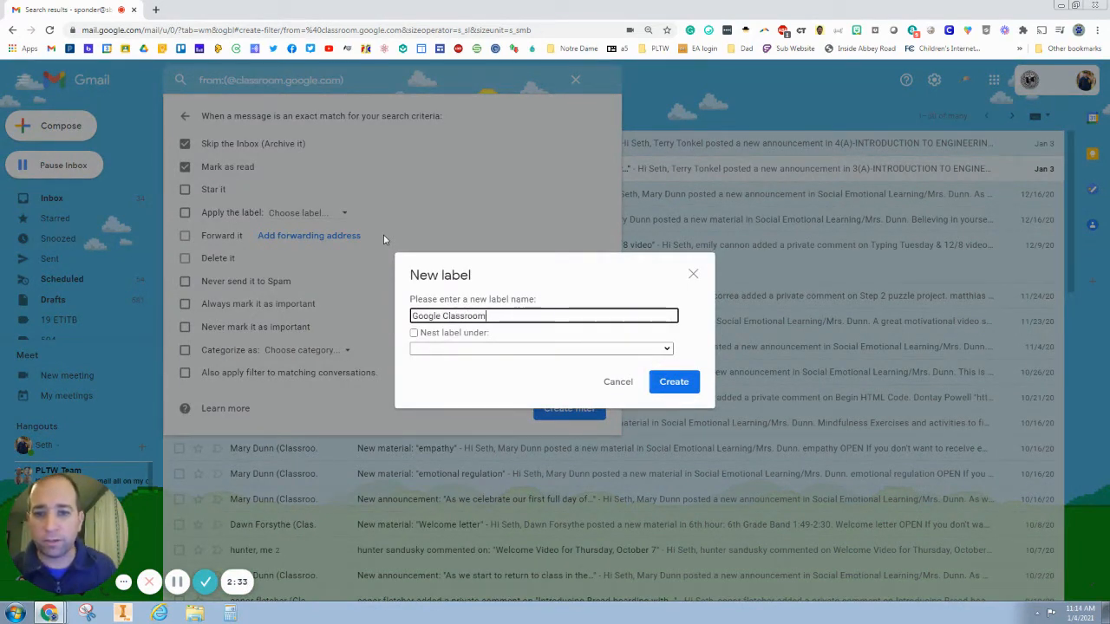
click(672, 382)
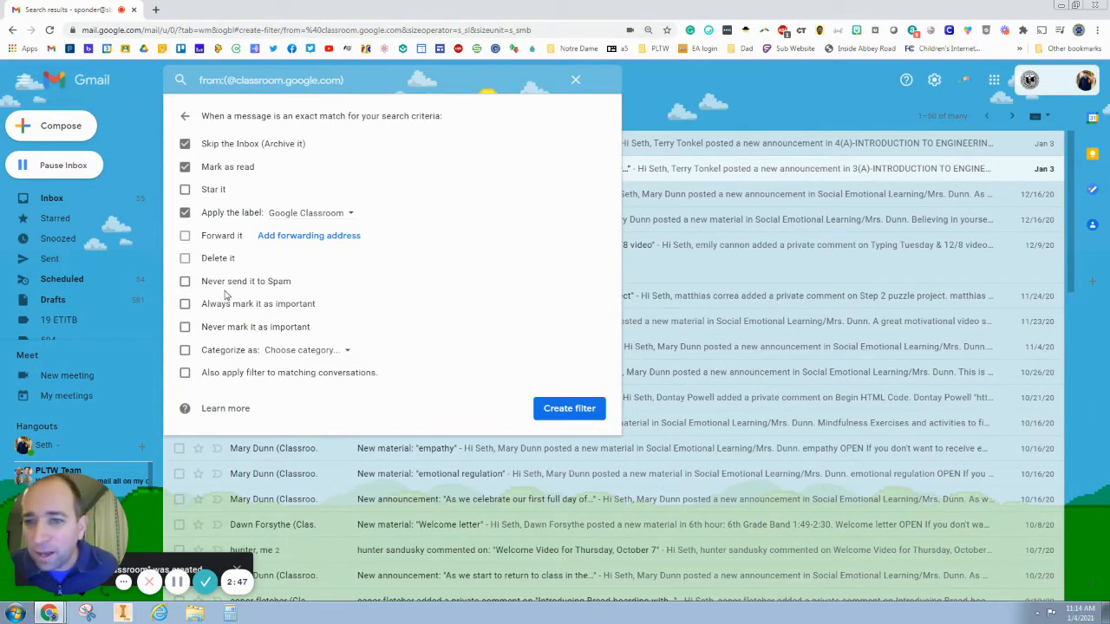
Step: Create the filter with matching conversations included, and return to the inbox
click(202, 375)
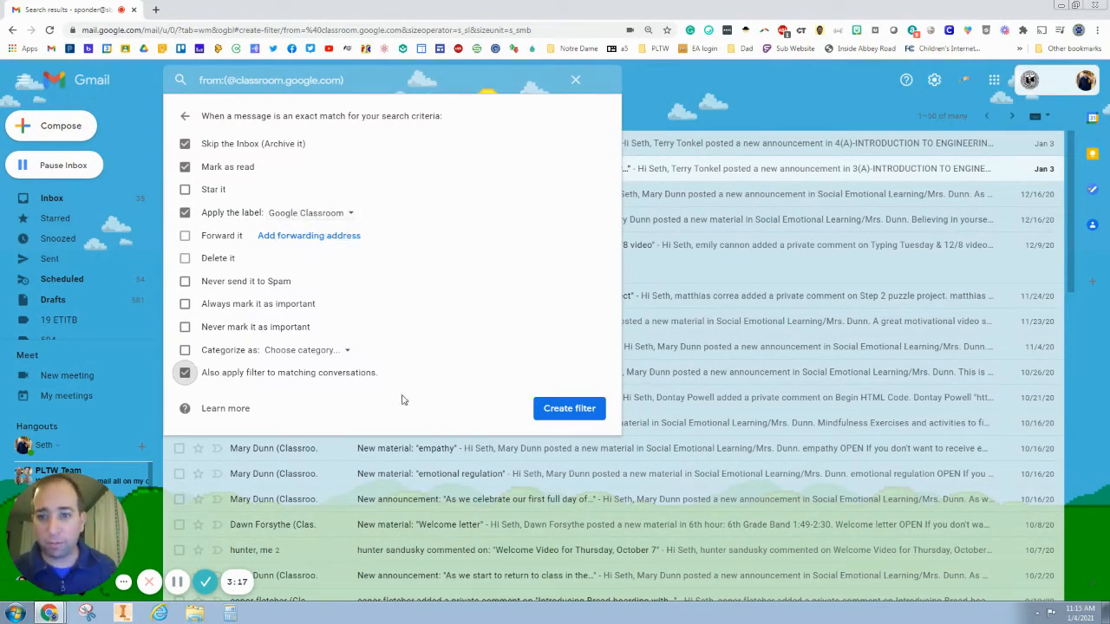
click(568, 409)
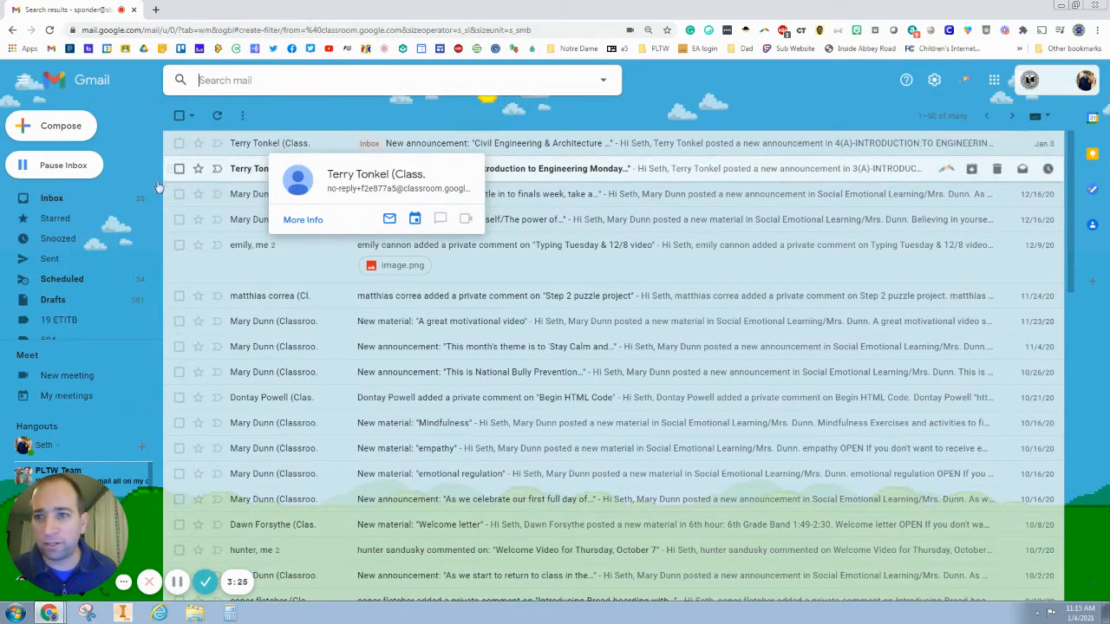
click(76, 204)
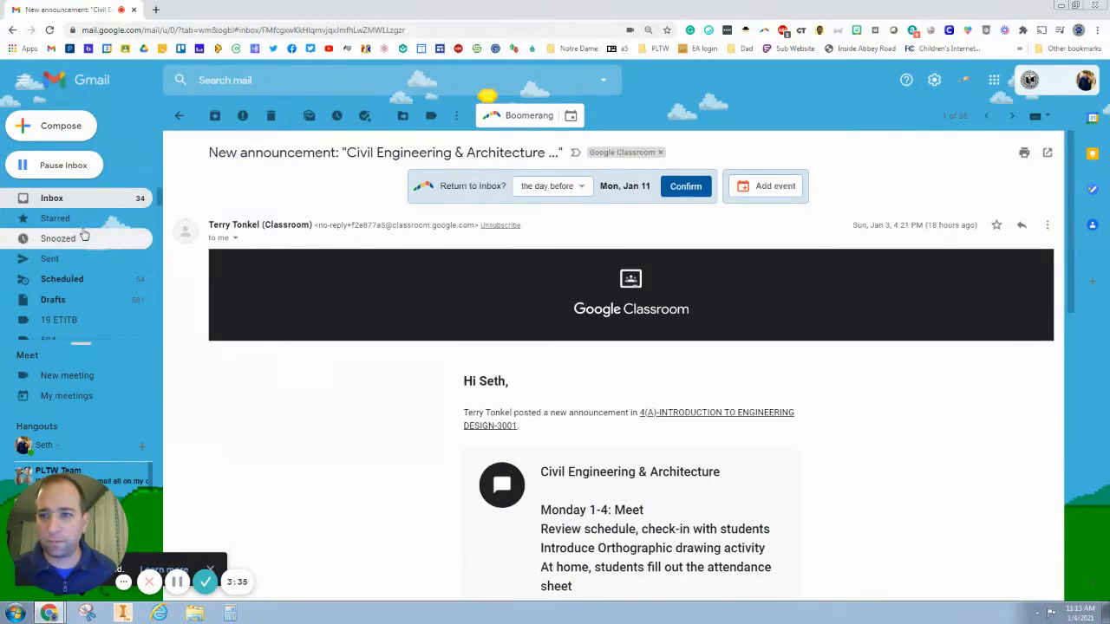
click(57, 199)
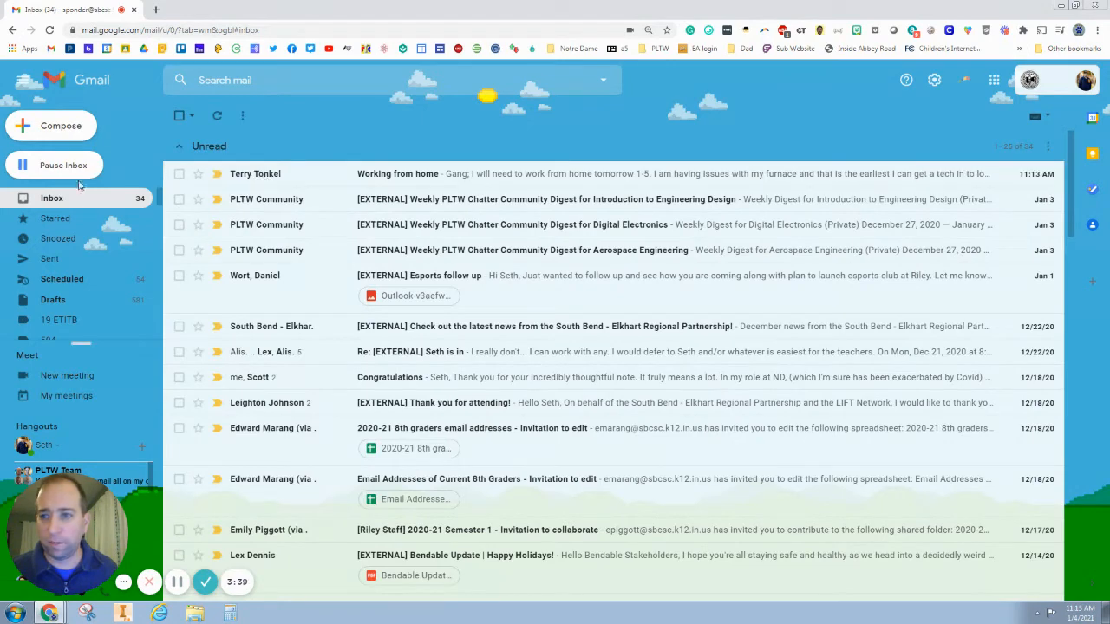
Step: Review the messages filed under the Google Classroom label, and return to the inbox
scroll(78, 242, down, 10)
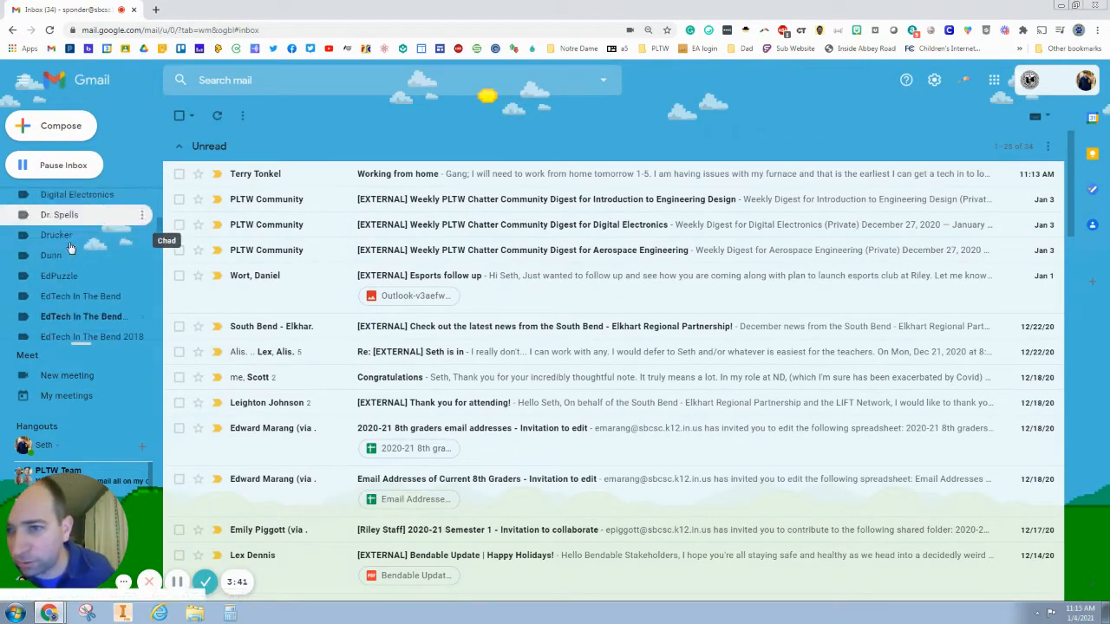
scroll(95, 254, down, 5)
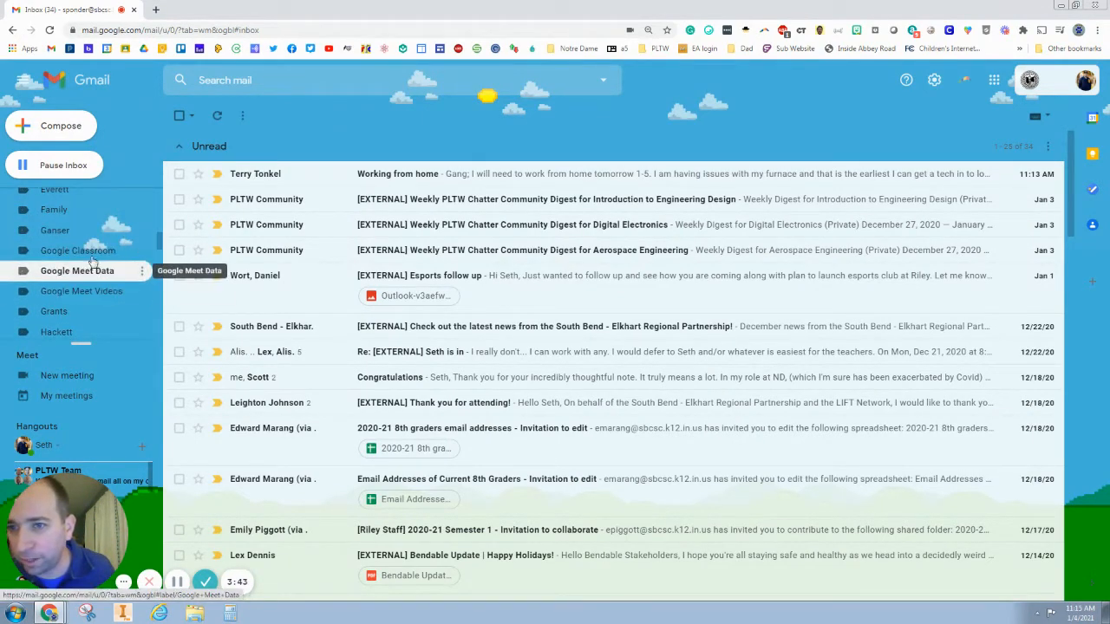
click(52, 250)
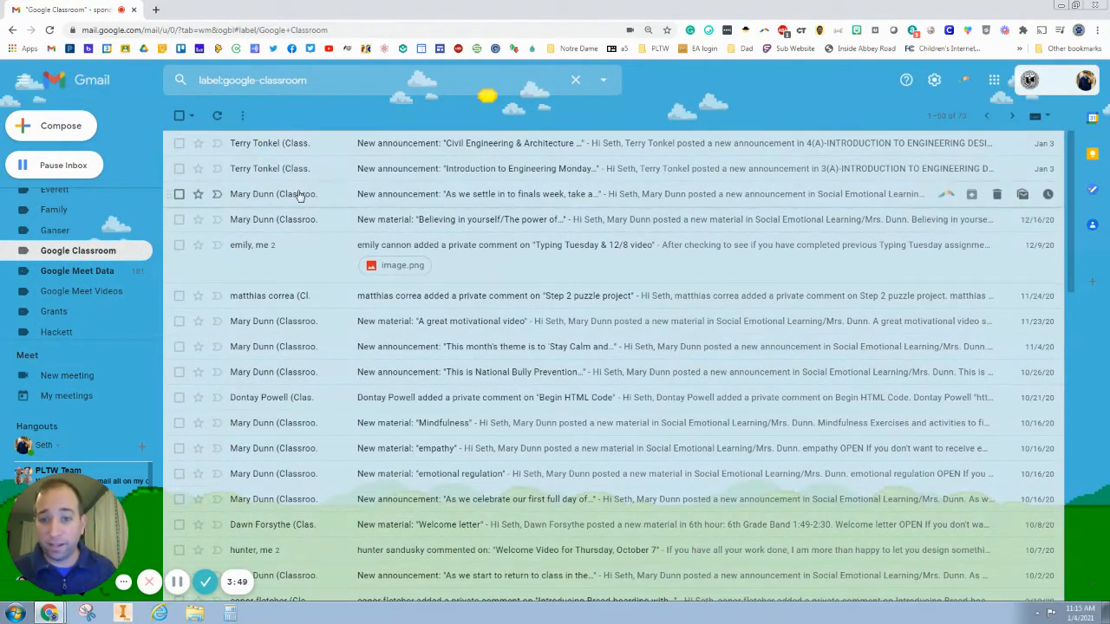
scroll(308, 230, down, 3)
scroll(313, 237, down, 10)
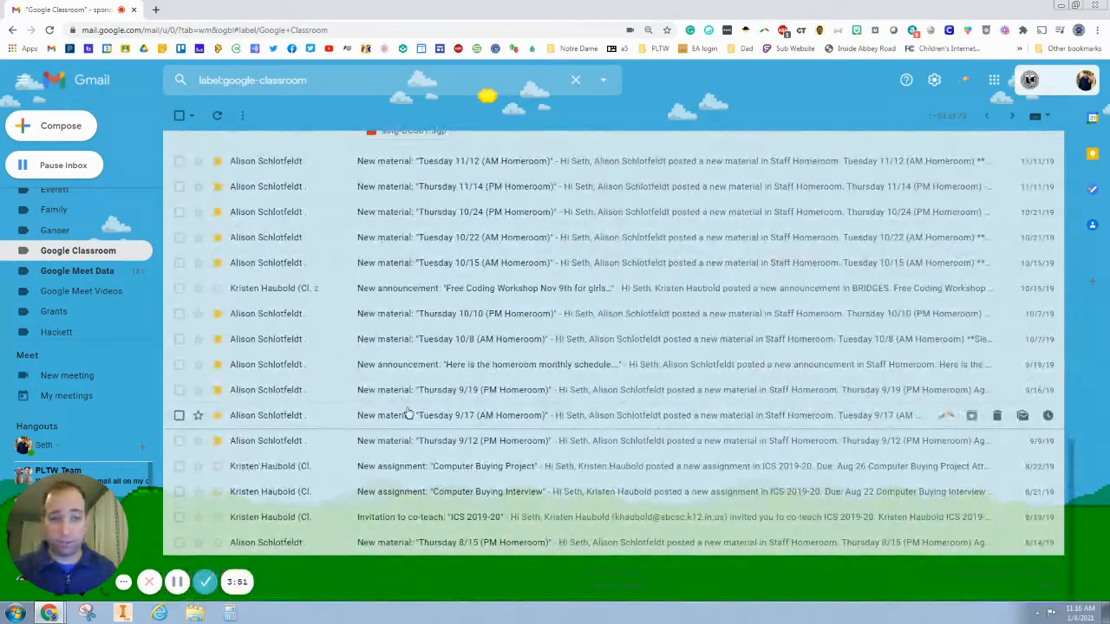
scroll(409, 413, up, 15)
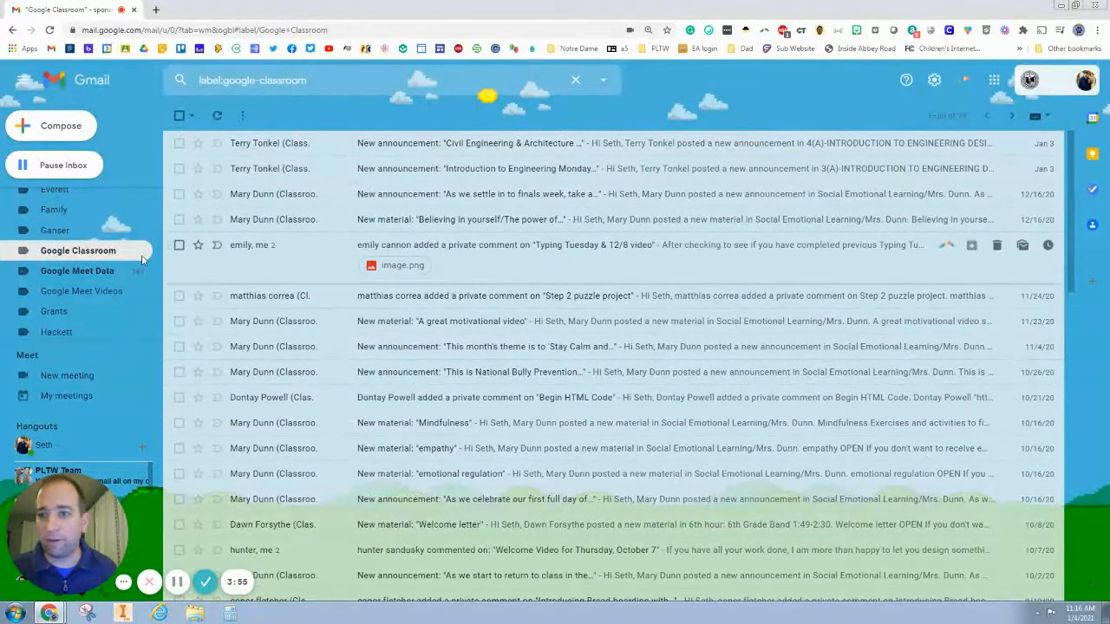
scroll(68, 213, up, 5)
click(62, 203)
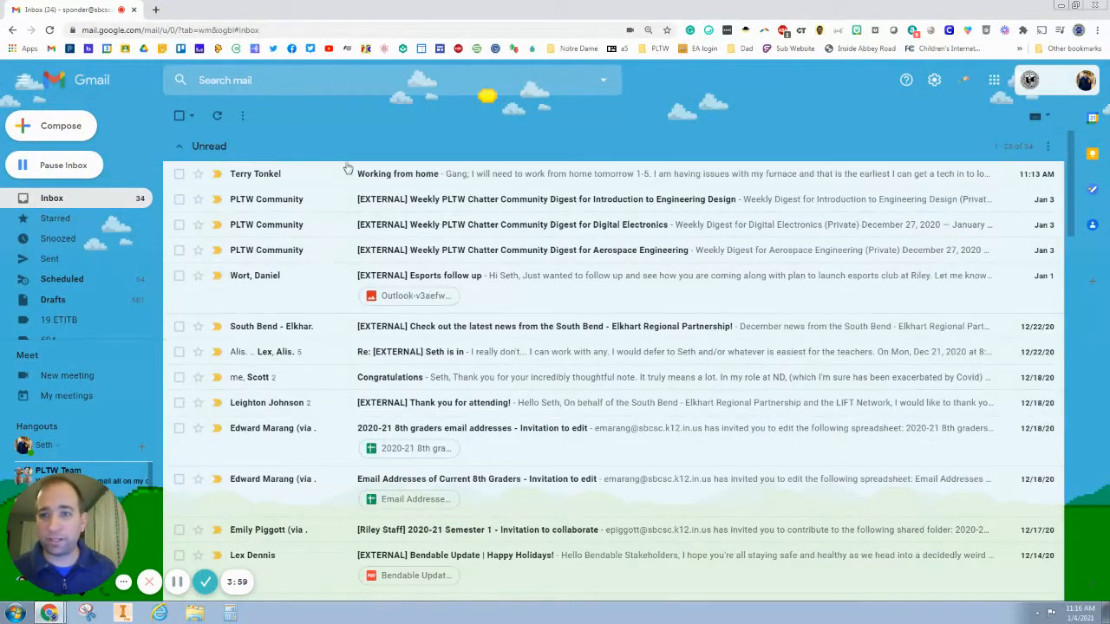
Step: Search the mail for messages involving a colleague, using the suggested contact's address
click(260, 81)
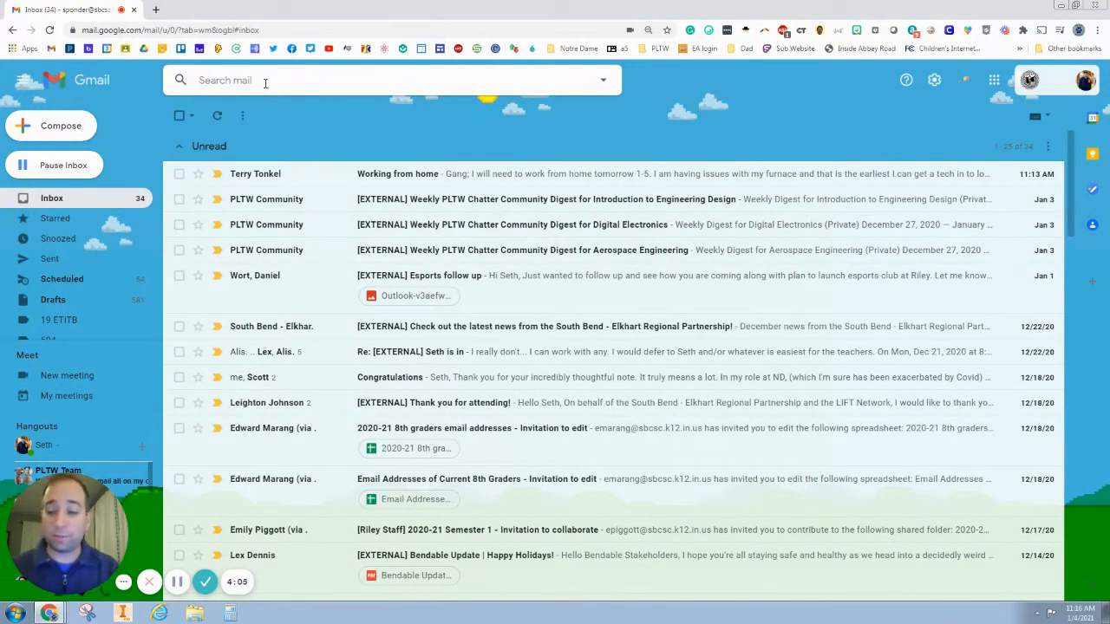
text(kriste)
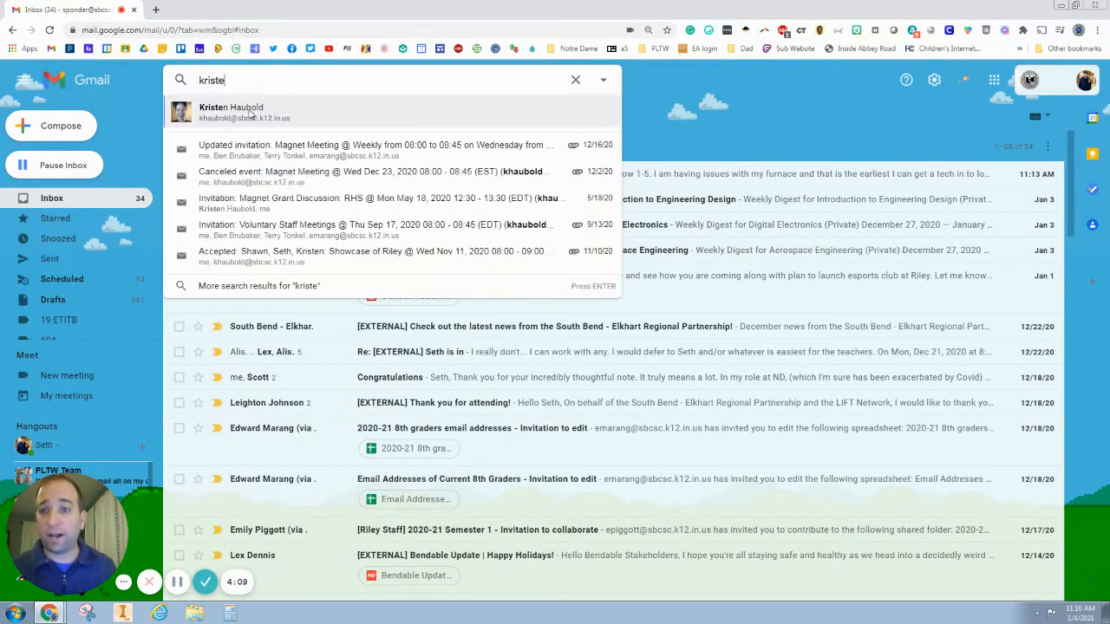
click(249, 113)
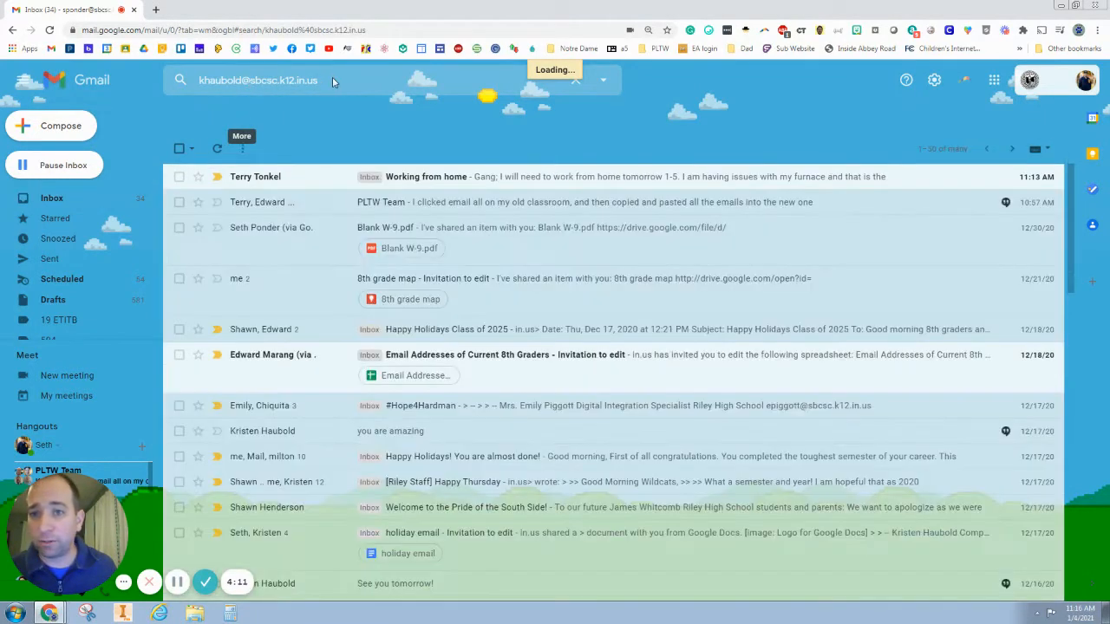
Step: Add the keyword "schedule" to the search for the colleague's messages
click(334, 80)
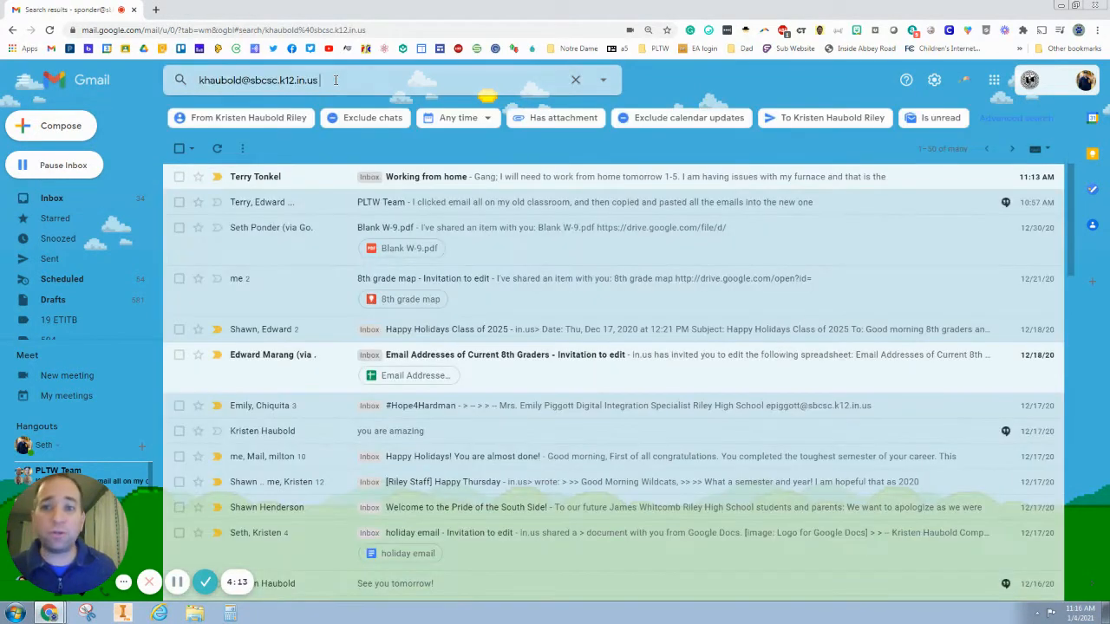
text(sched)
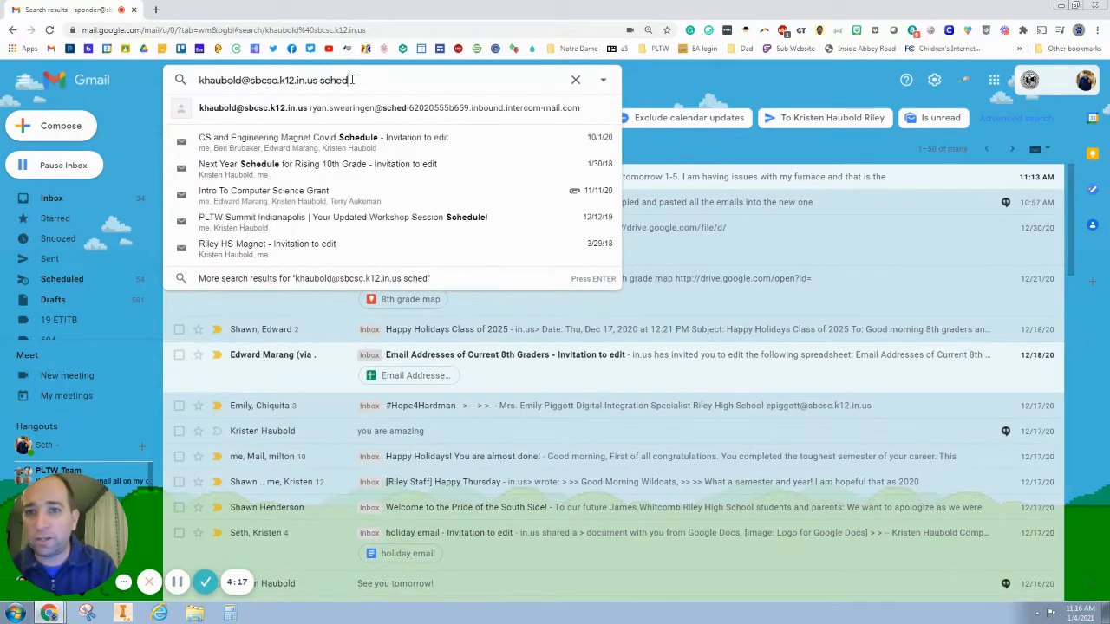
key(BackSpace)
text(d)
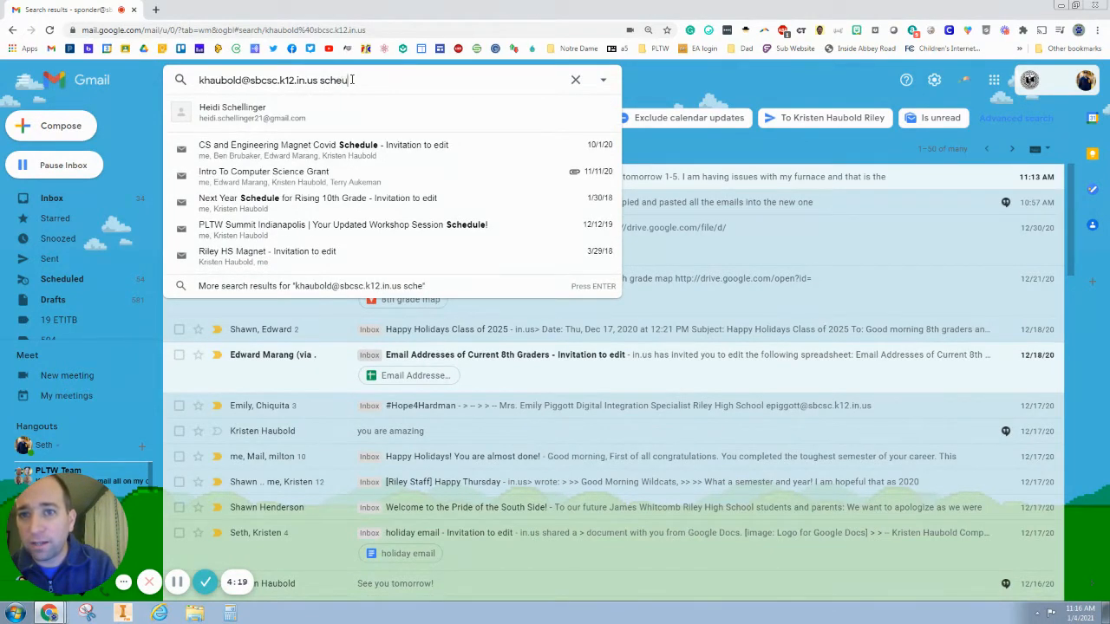
text(ule)
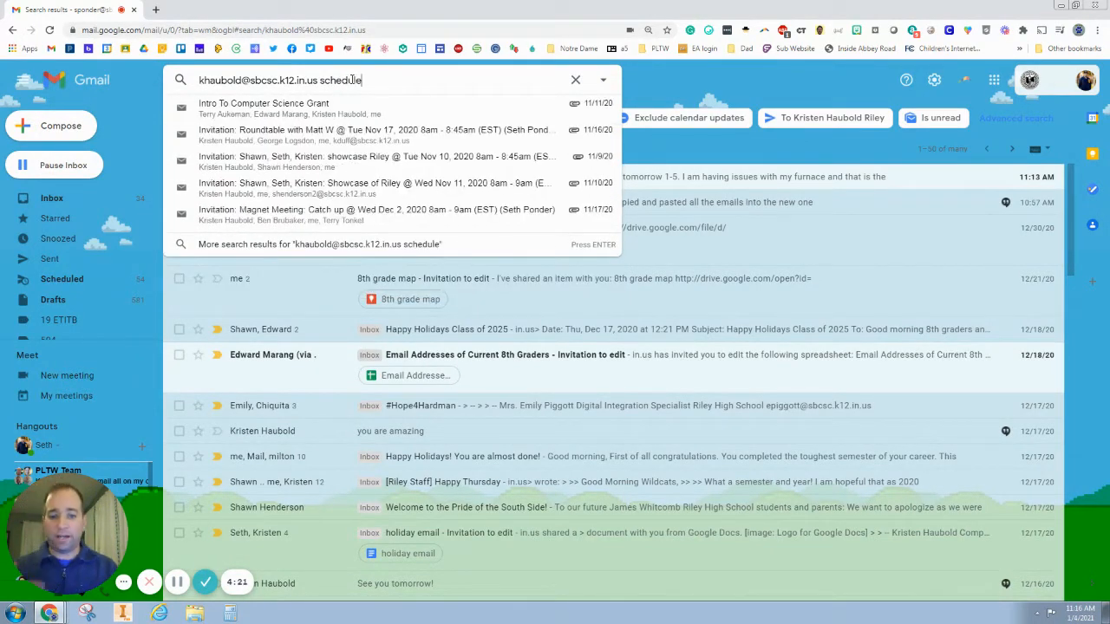
Step: Run the search, and open the attached CS and Engineering Magnet Schedule spreadsheet from the November 20, 2020 News to Know message at Quarter 3
key(Return)
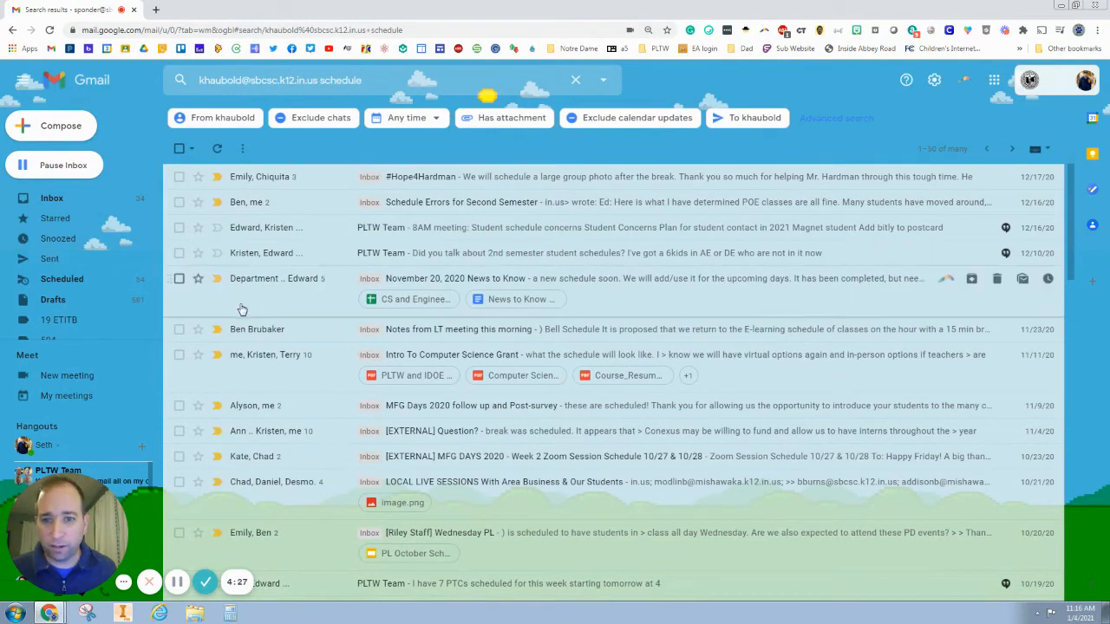
click(407, 299)
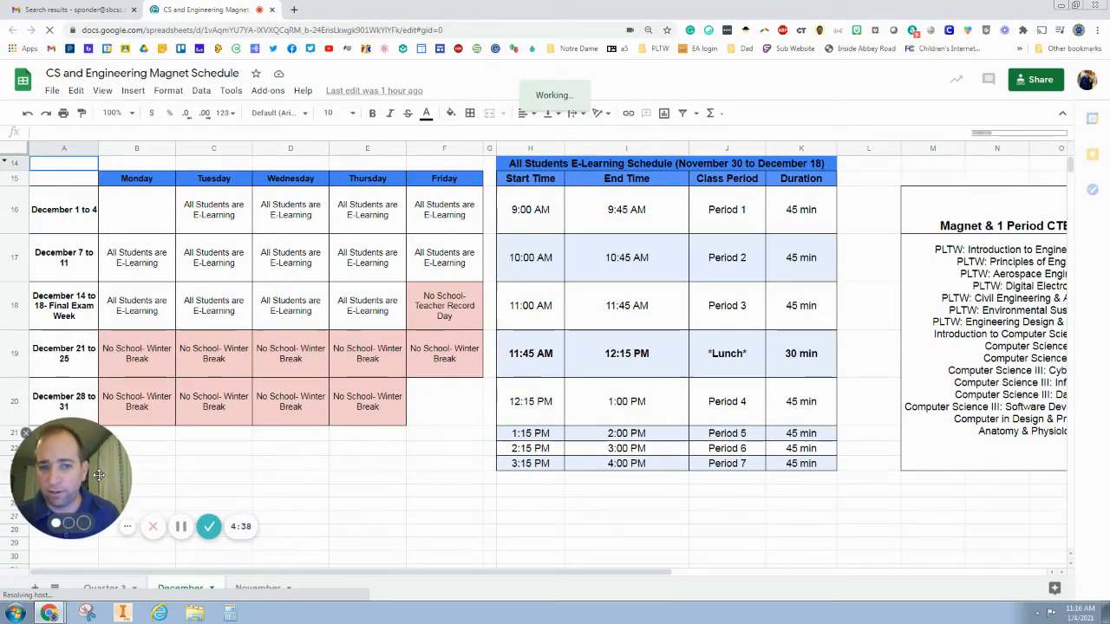
click(96, 588)
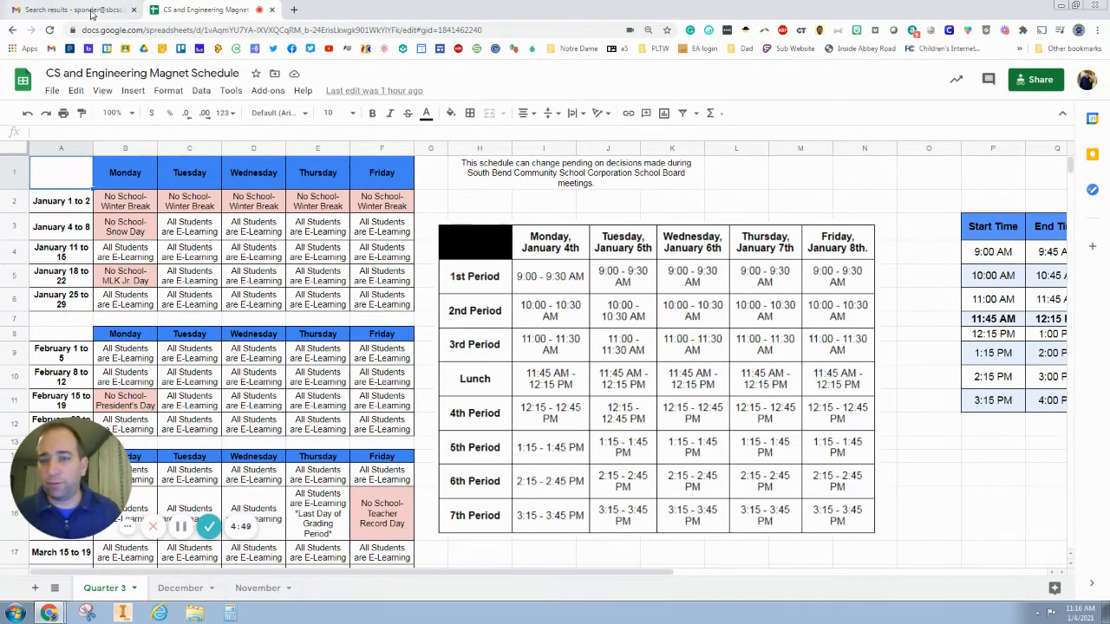
Step: Return to the Gmail inbox and open the Filters and Blocked Addresses settings
click(92, 10)
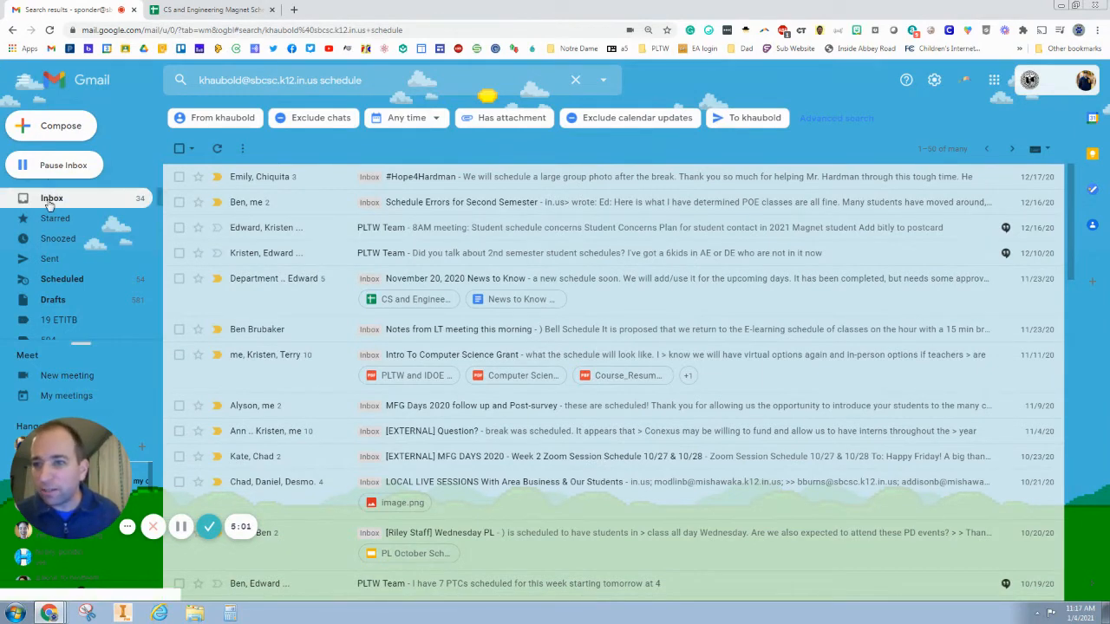
click(101, 190)
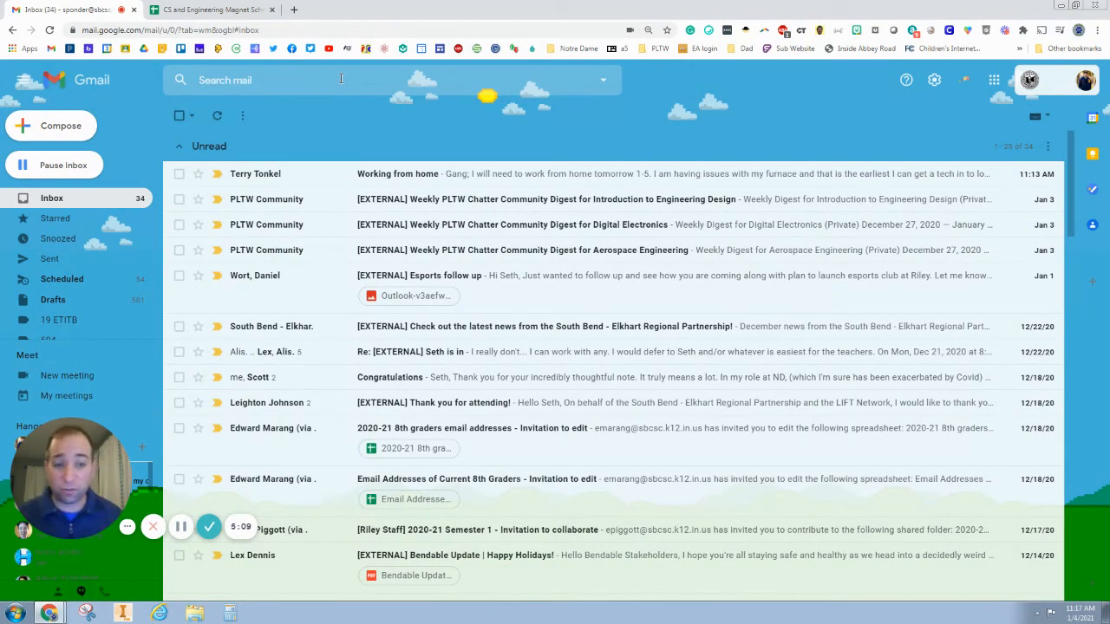
click(934, 80)
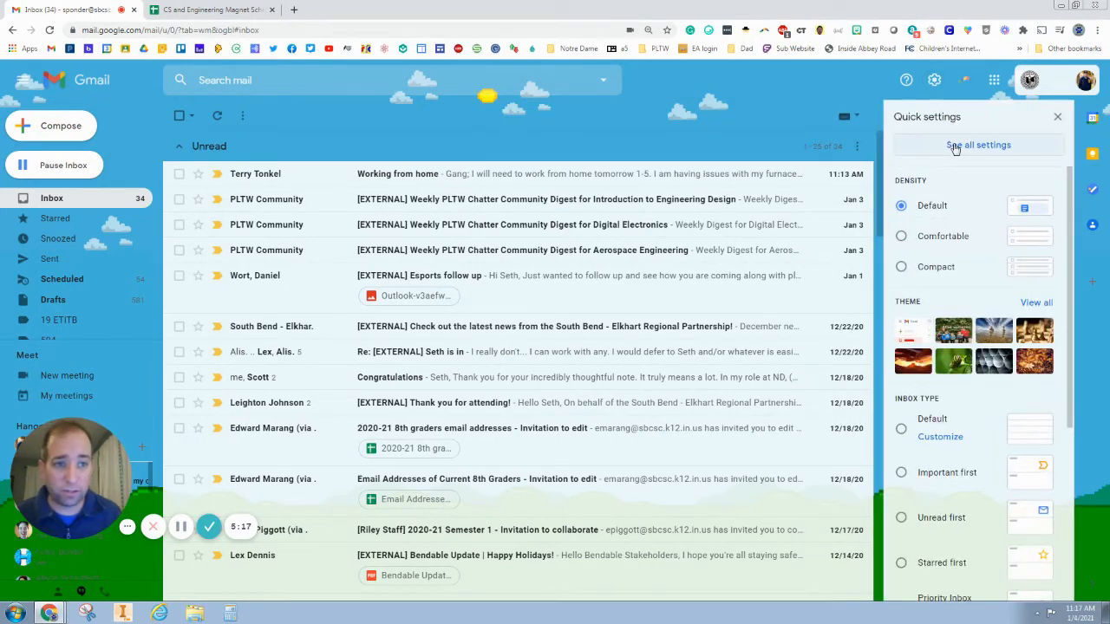
click(984, 148)
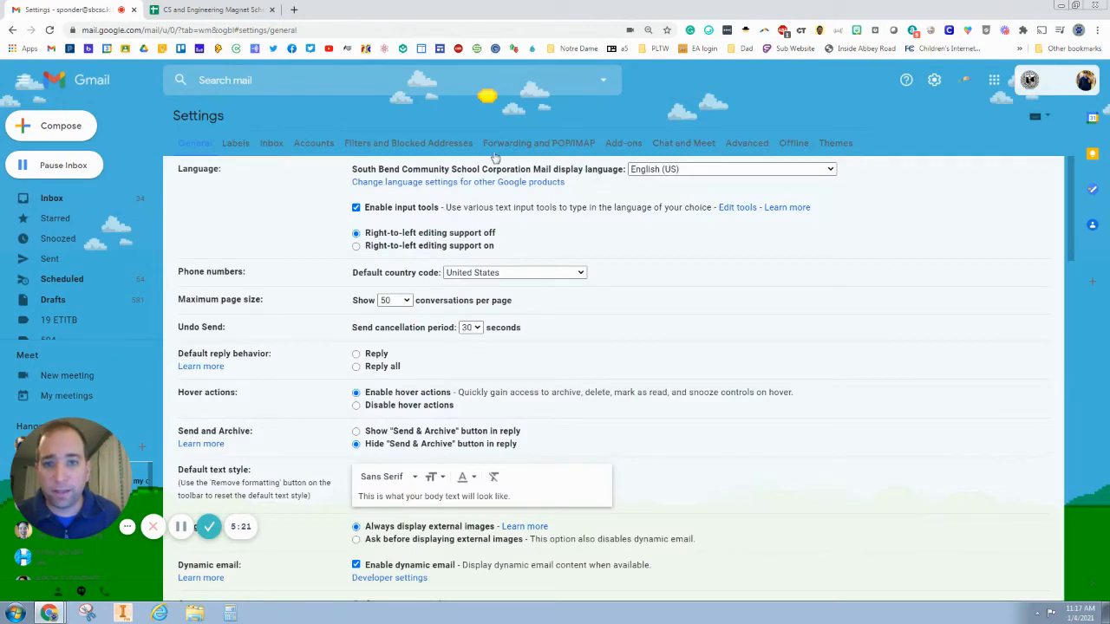
click(369, 148)
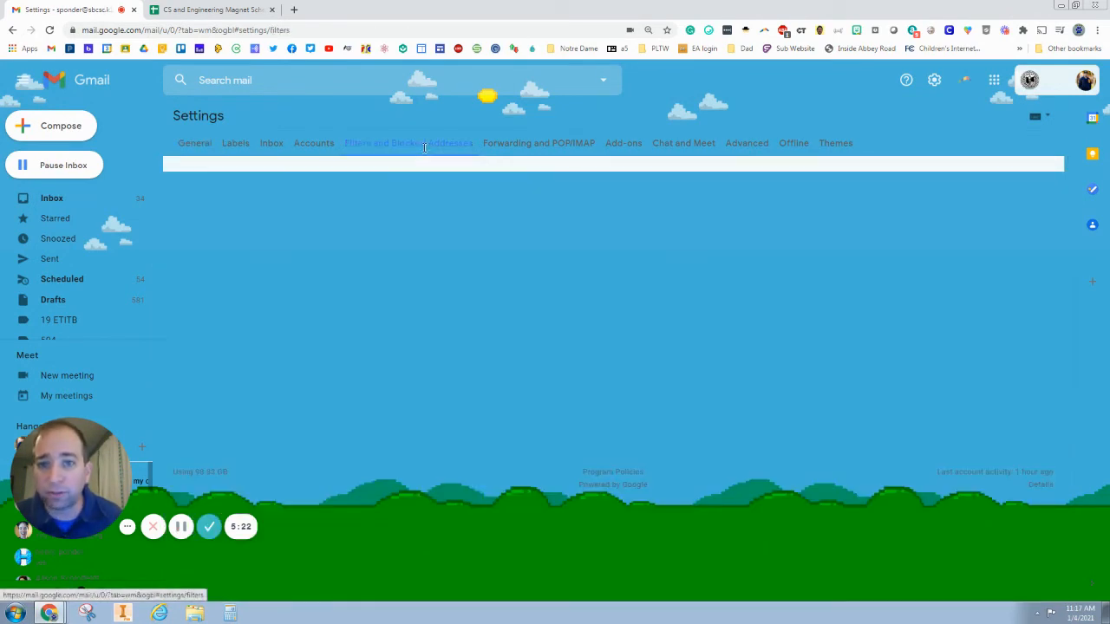